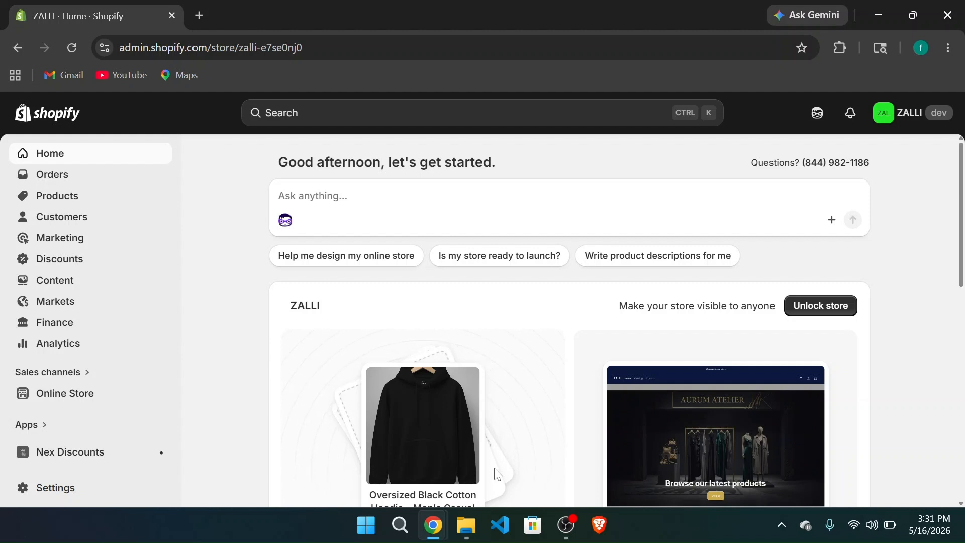
View the live online store and open the product page of the $2,000.00 black Boa Fleece Zip Blouson.
mouse_move(164, 396)
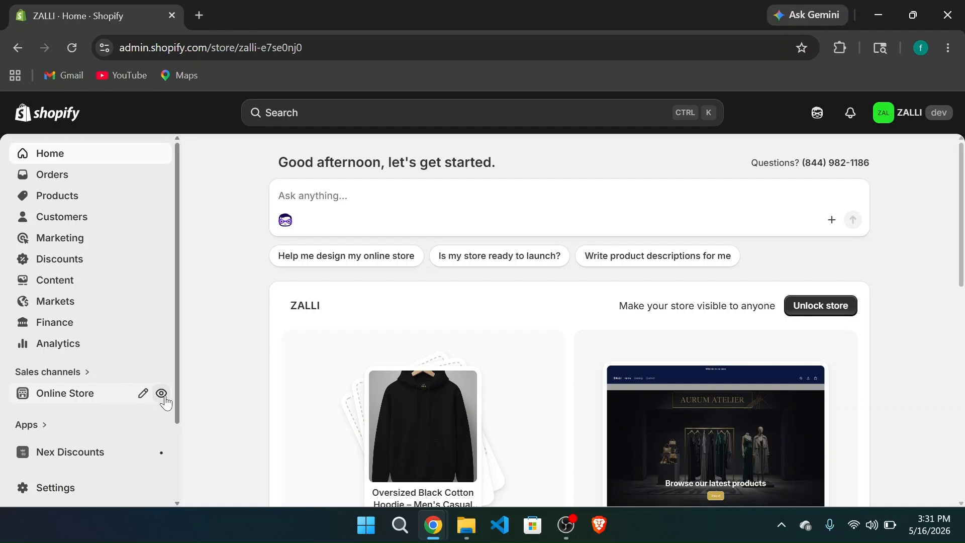
left_click(161, 393)
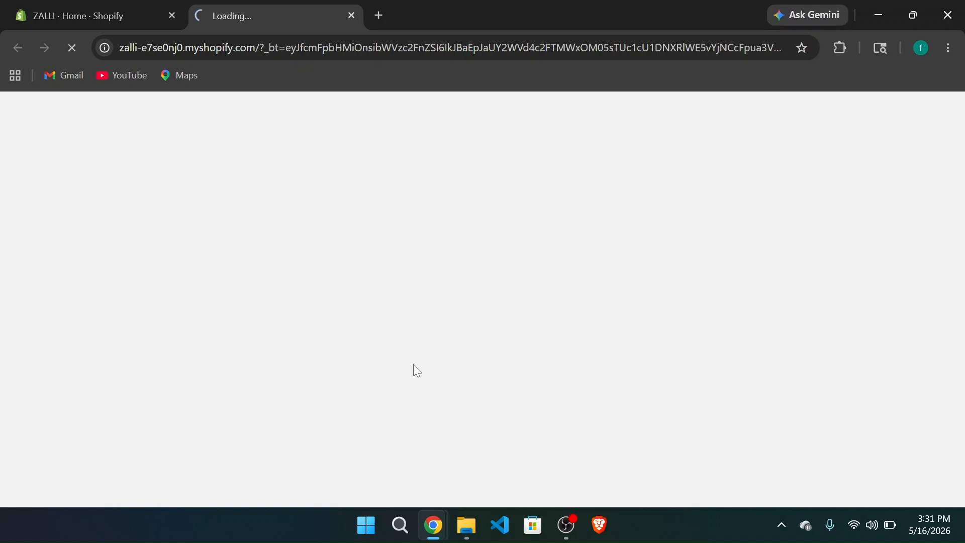
scroll(533, 395, "down", 5)
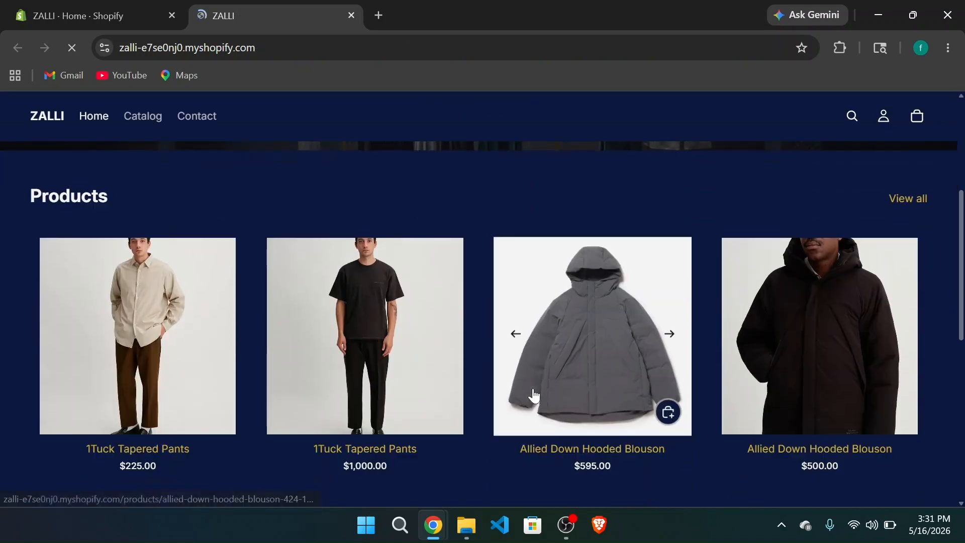
scroll(534, 395, "down", 6)
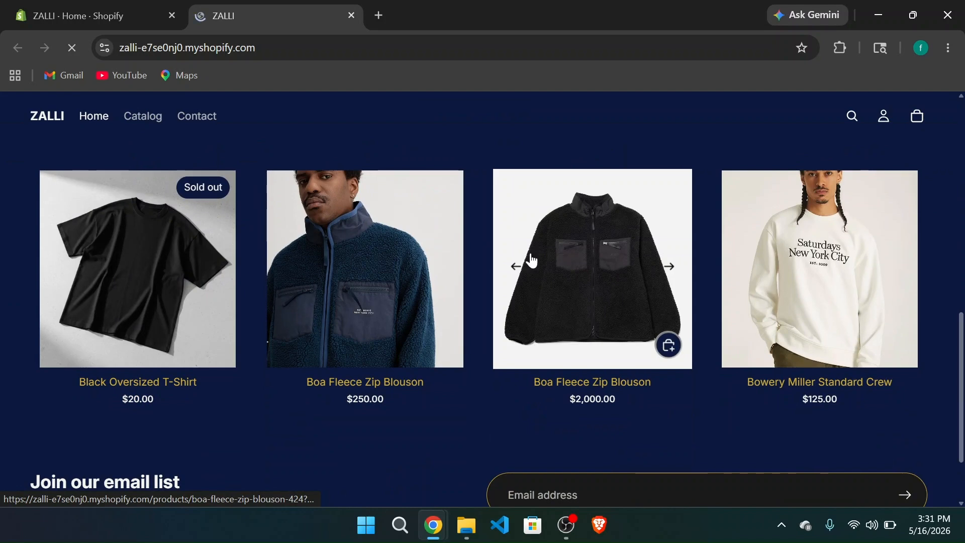
left_click(592, 287)
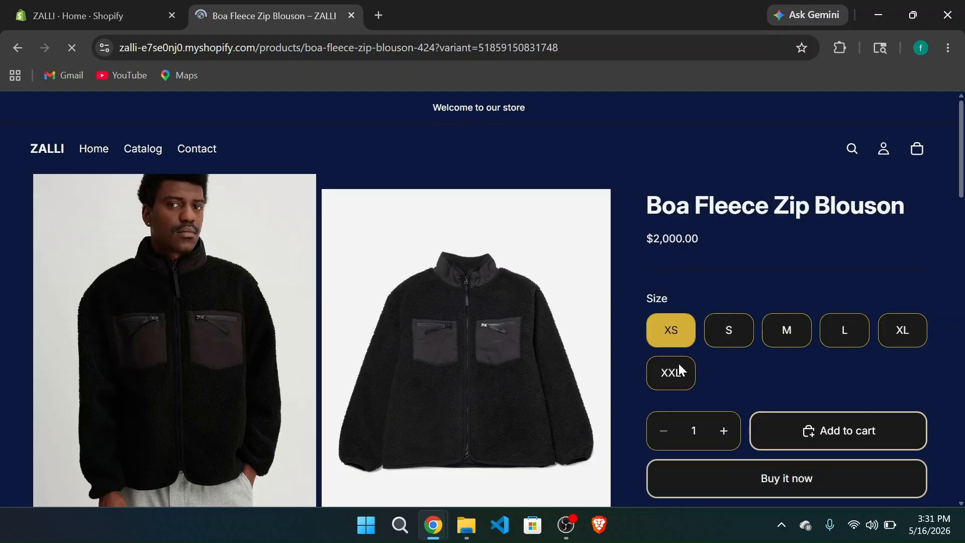
Add four Boa Fleece Zip Blousons in size XS to the cart and show the cart.
scroll(740, 398, "down", 1)
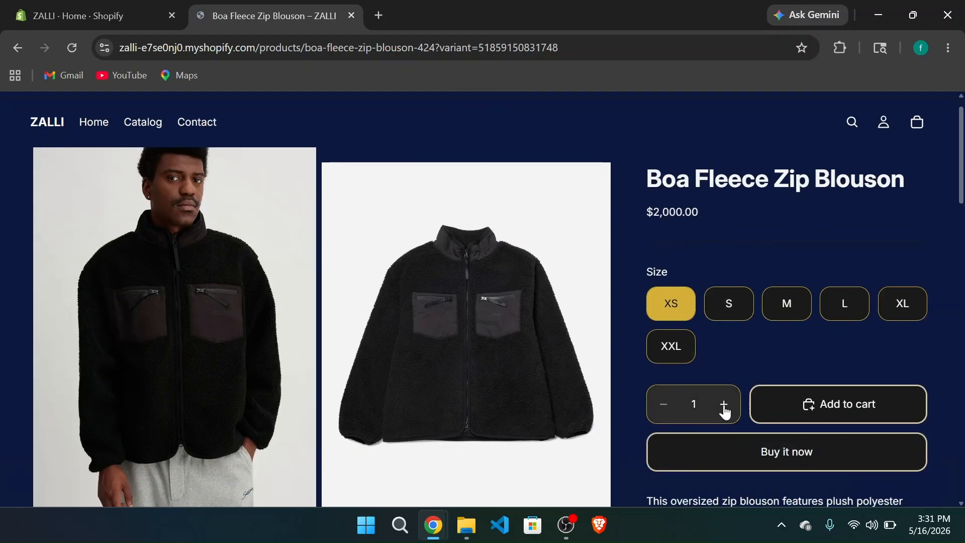
left_click(725, 412)
left_click(725, 412)
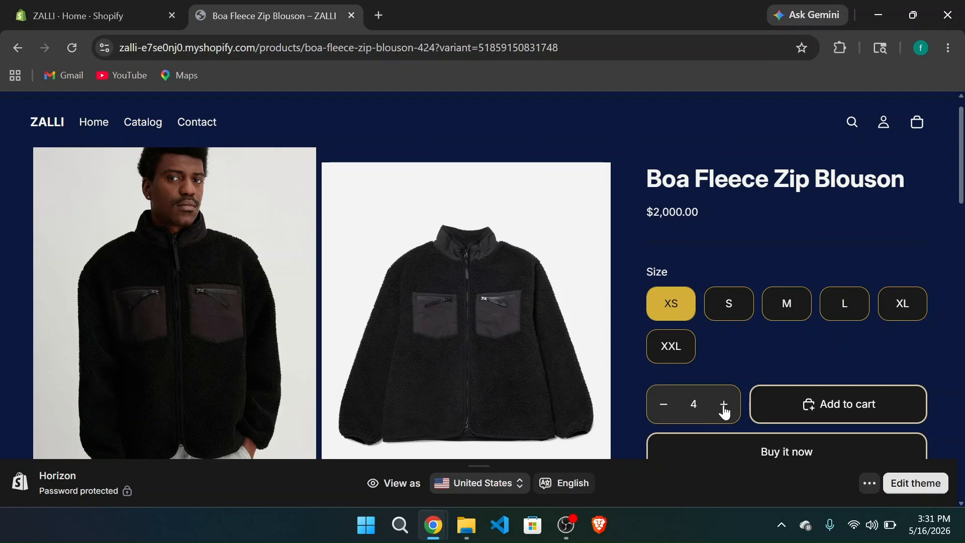
left_click(856, 421)
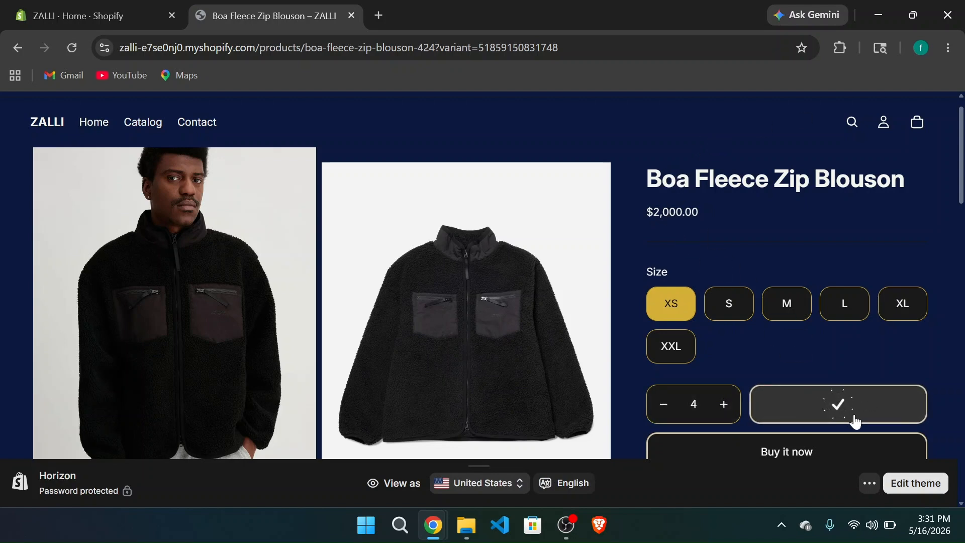
left_click(916, 128)
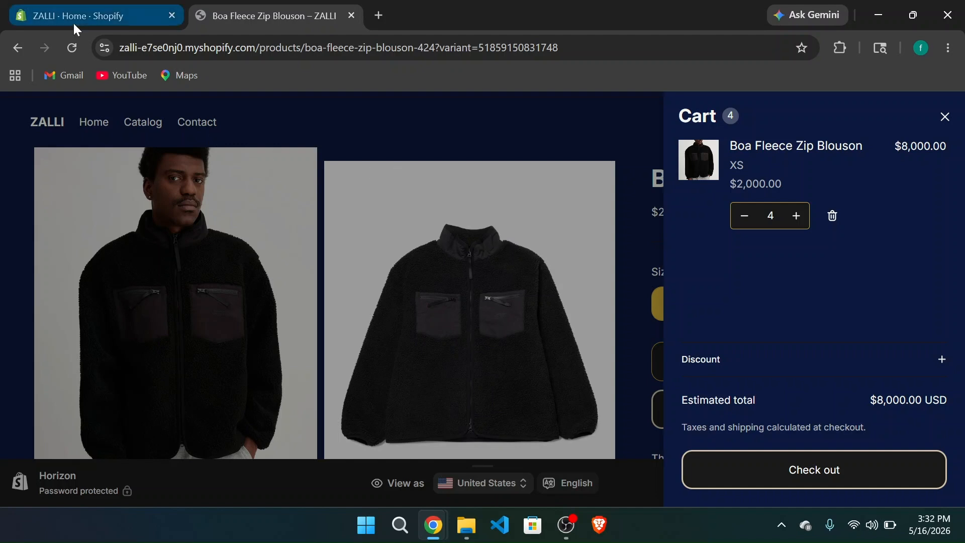
Return to the Shopify admin and start creating a new discount in the Nex Discounts app.
left_click(91, 16)
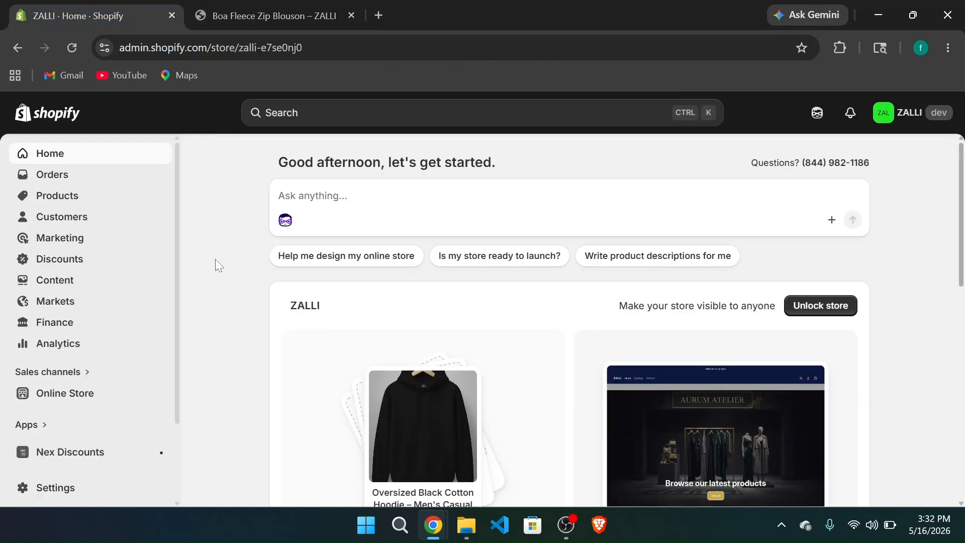
scroll(208, 222, "down", 1)
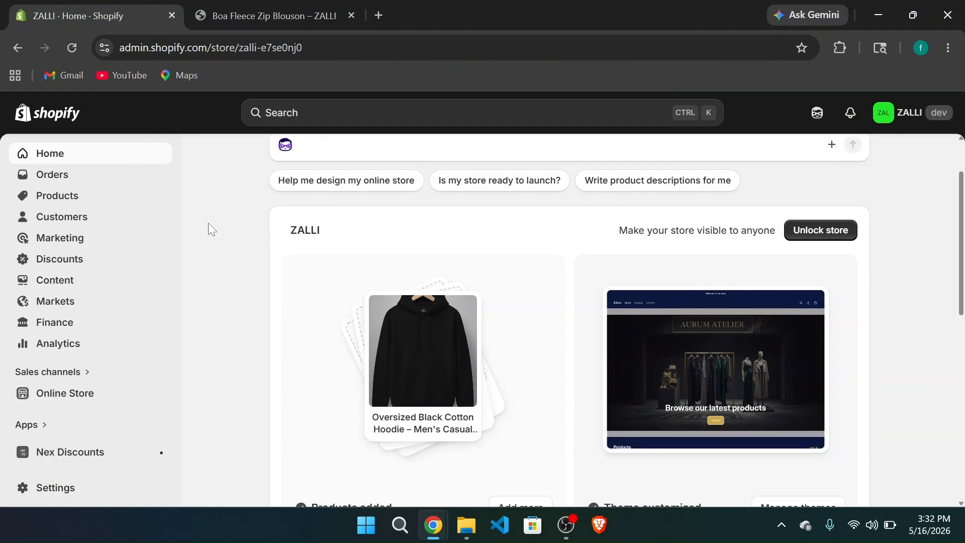
scroll(74, 396, "down", 2)
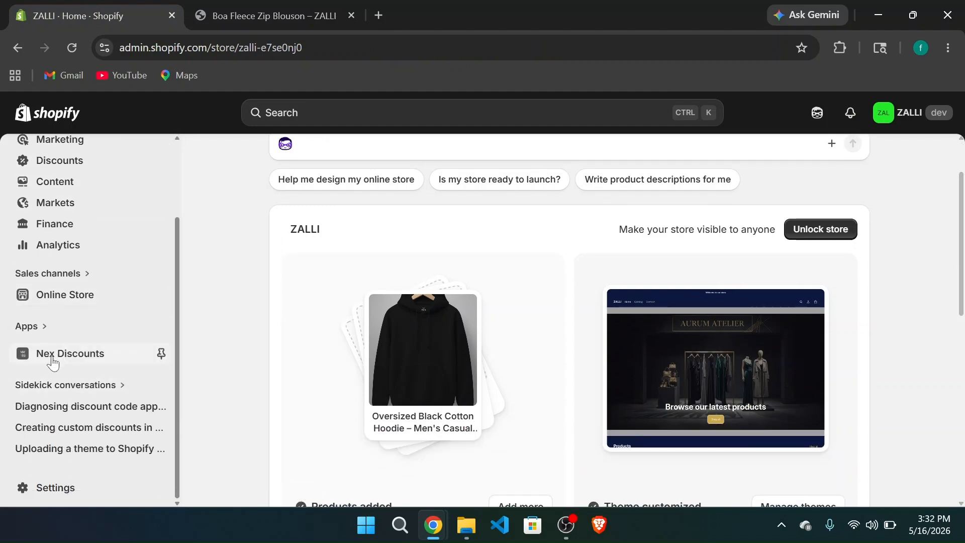
left_click(88, 361)
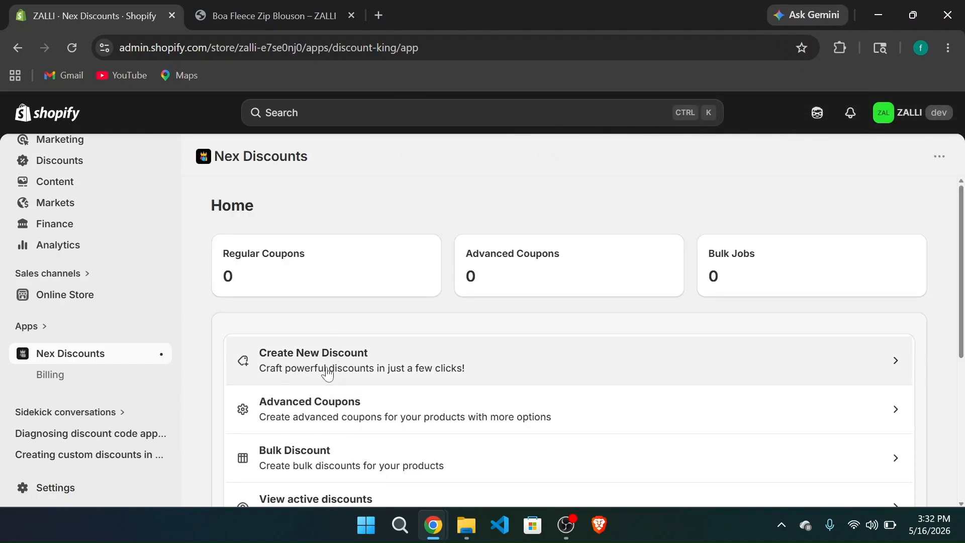
left_click(334, 363)
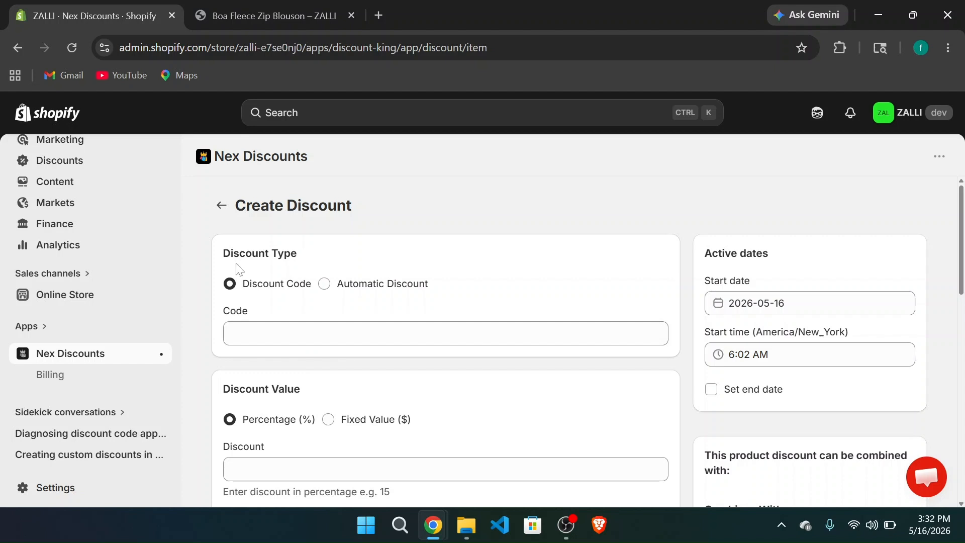
Enter BIGSAVE10 as the code of the new discount.
left_click(311, 333)
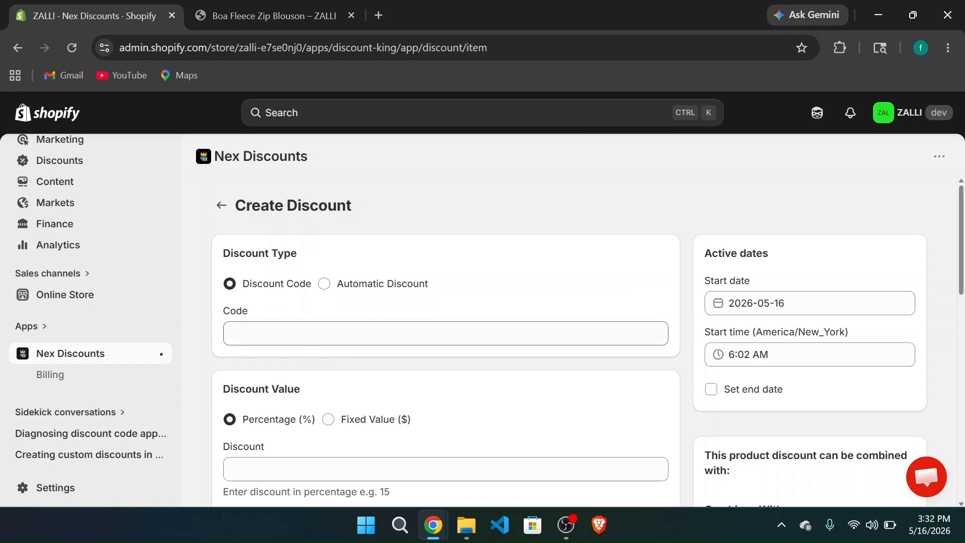
key("Caps_Lock")
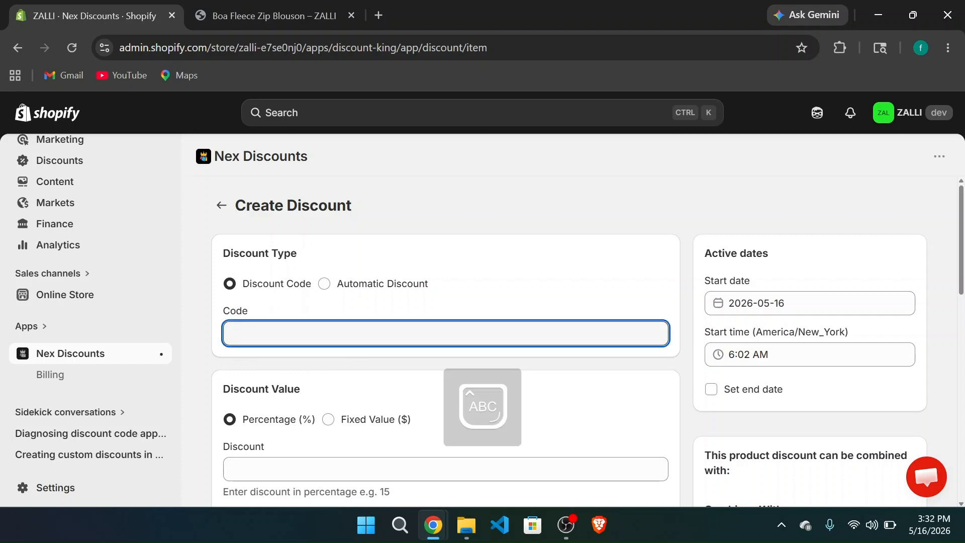
type("BIGS")
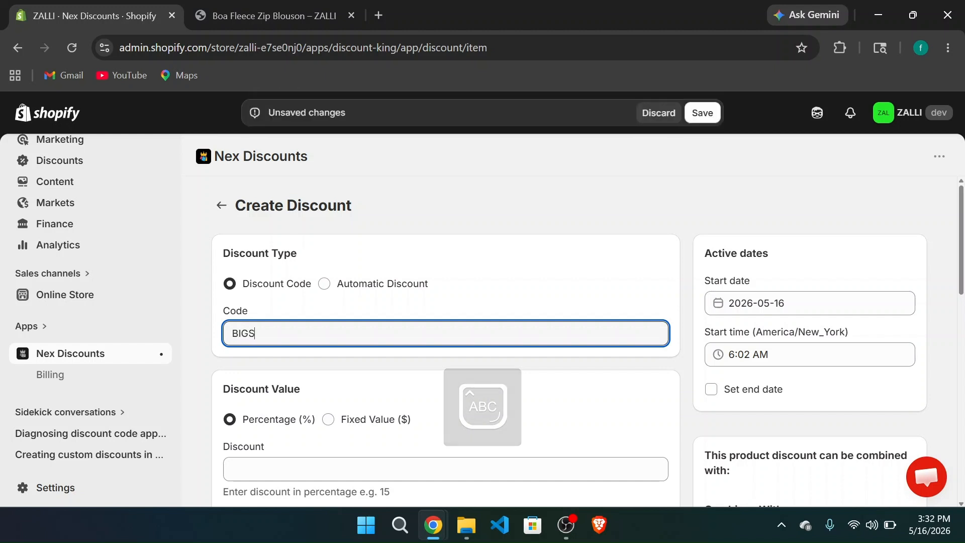
type("AVE10")
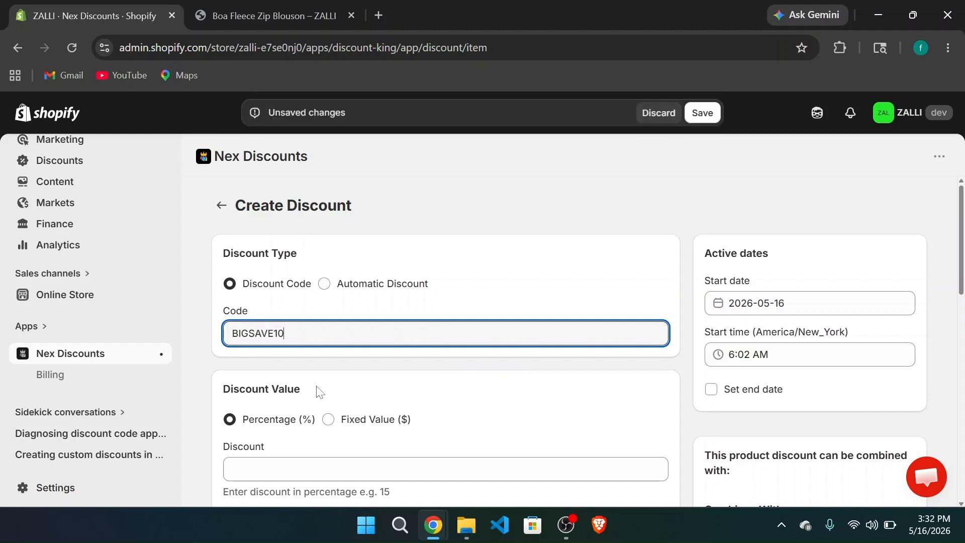
Set the discount value to 10 as a percentage.
scroll(316, 390, "down", 1)
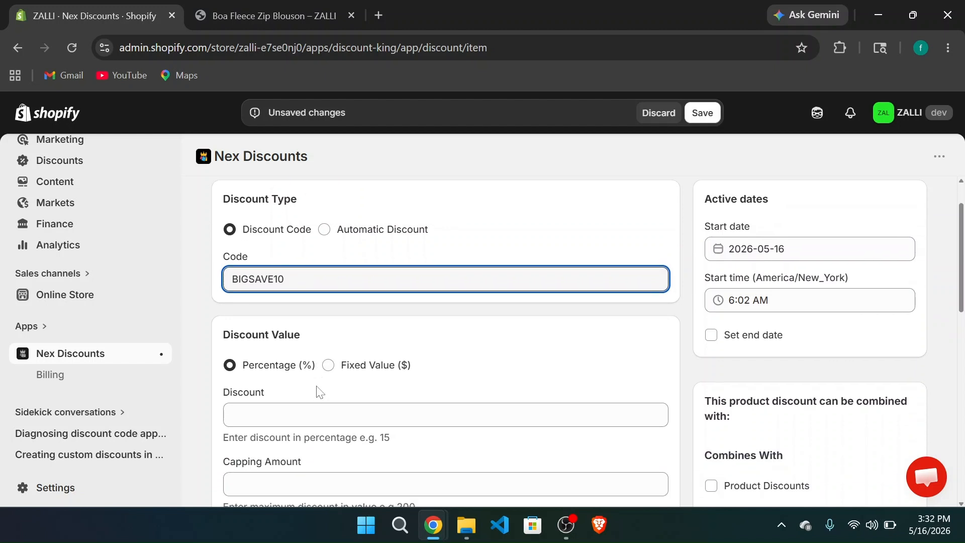
scroll(312, 329, "down", 1)
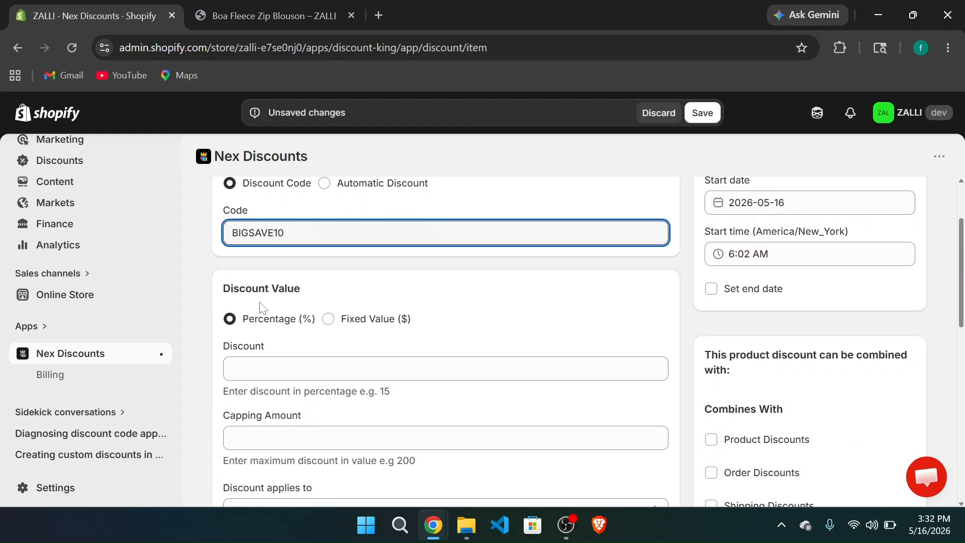
left_click(313, 369)
type("10")
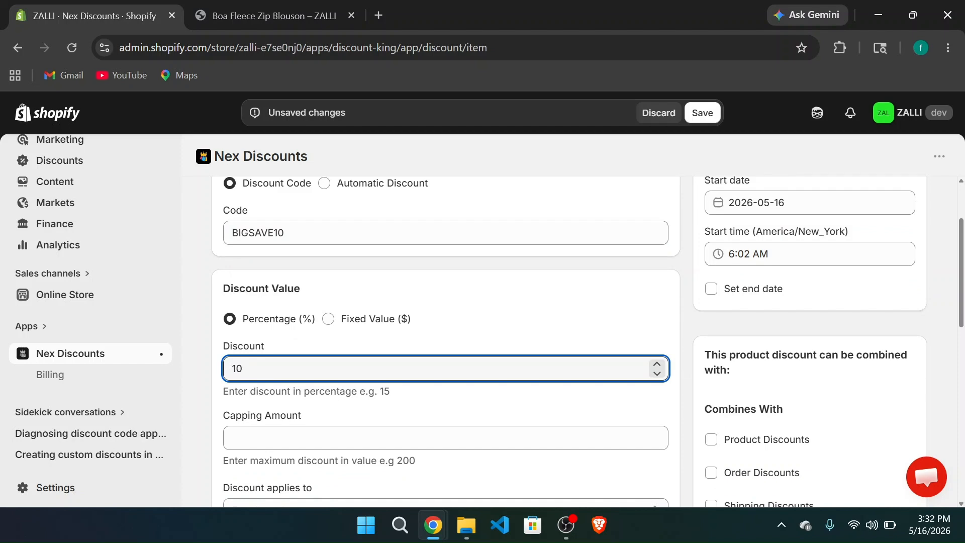
left_click(295, 328)
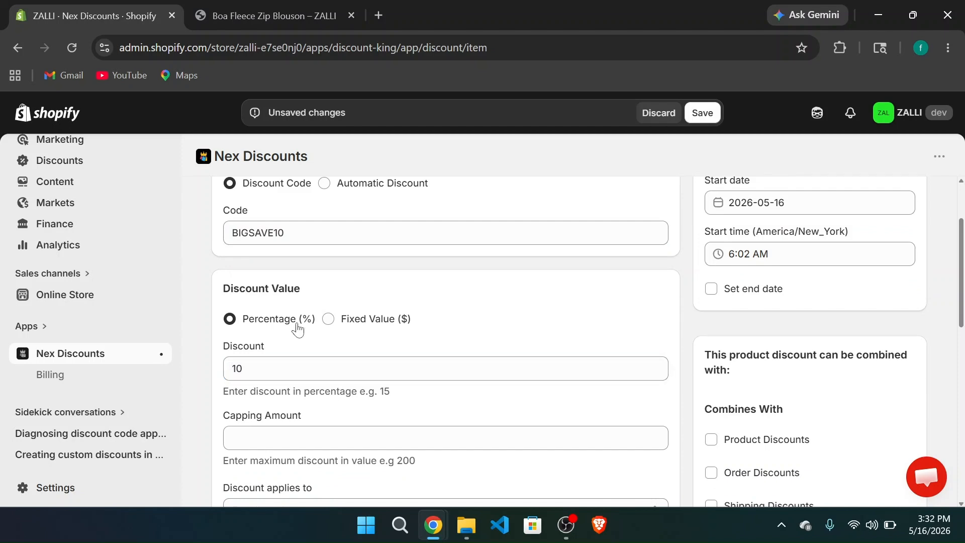
Cap the maximum discount amount at 120.
scroll(297, 327, "down", 3)
scroll(252, 285, "up", 1)
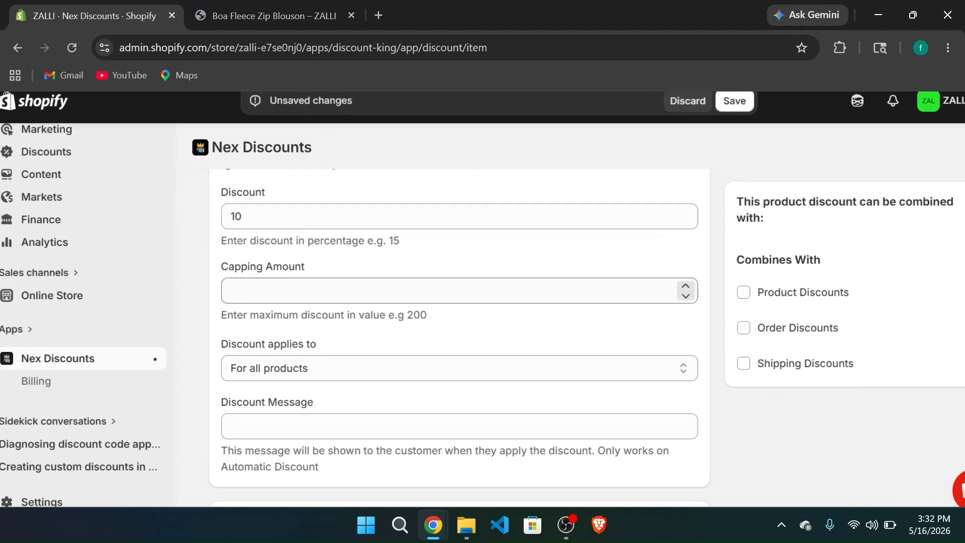
scroll(251, 286, "down", 1)
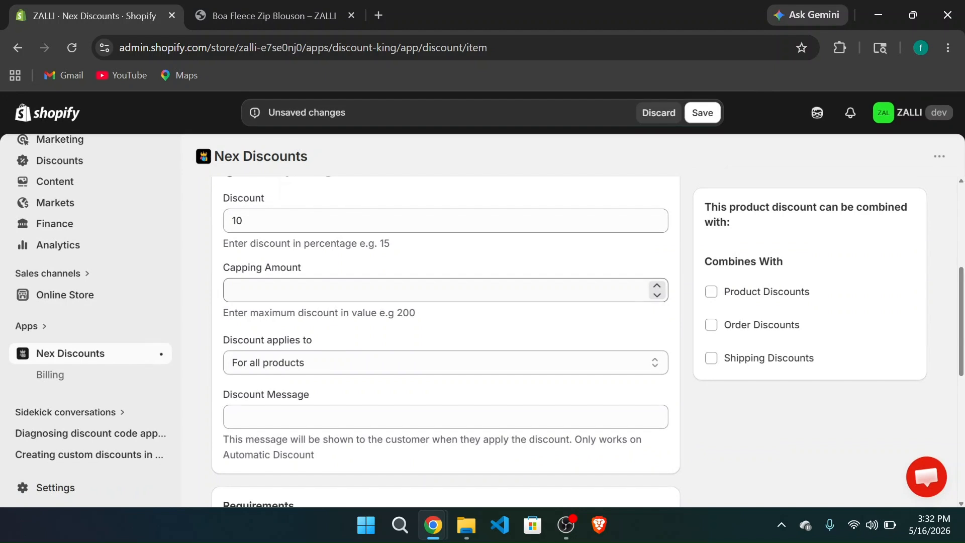
scroll(327, 280, "up", 1)
scroll(327, 281, "up", 1)
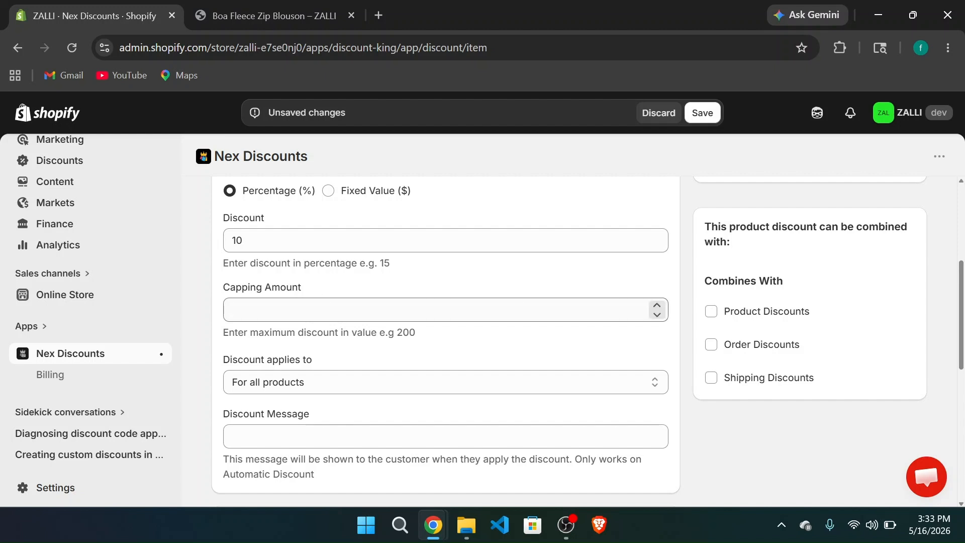
left_click(331, 310)
type("120")
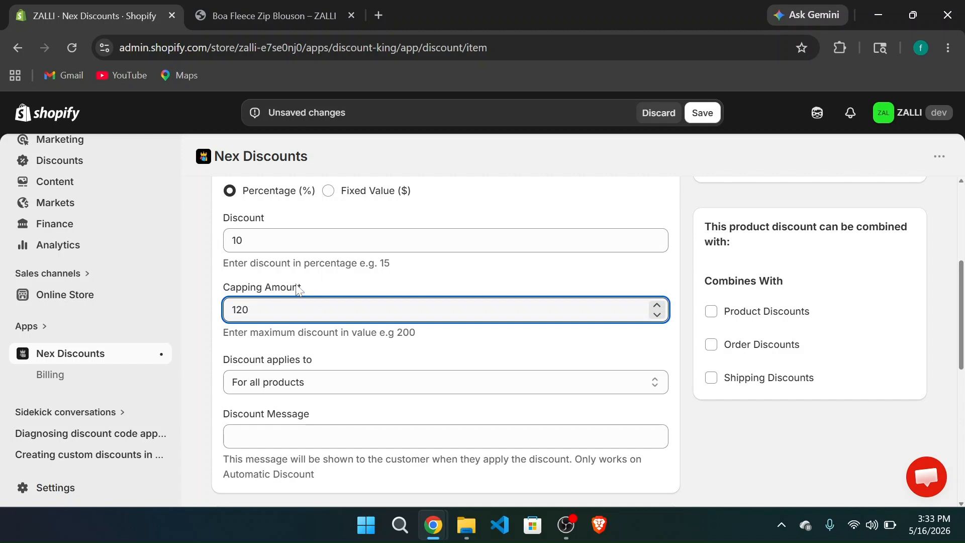
left_click(315, 293)
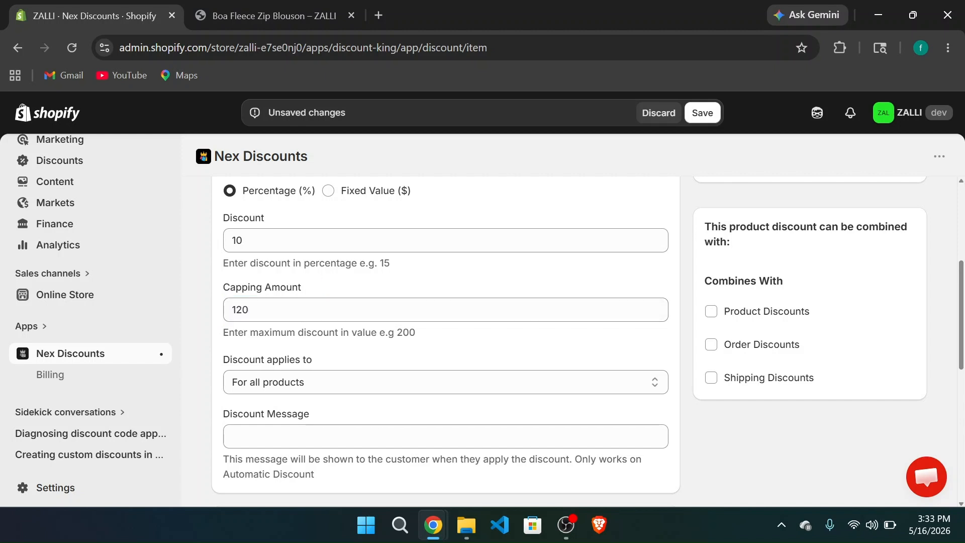
Limit the discount to one use per customer under the maximum discount uses.
scroll(273, 332, "down", 1)
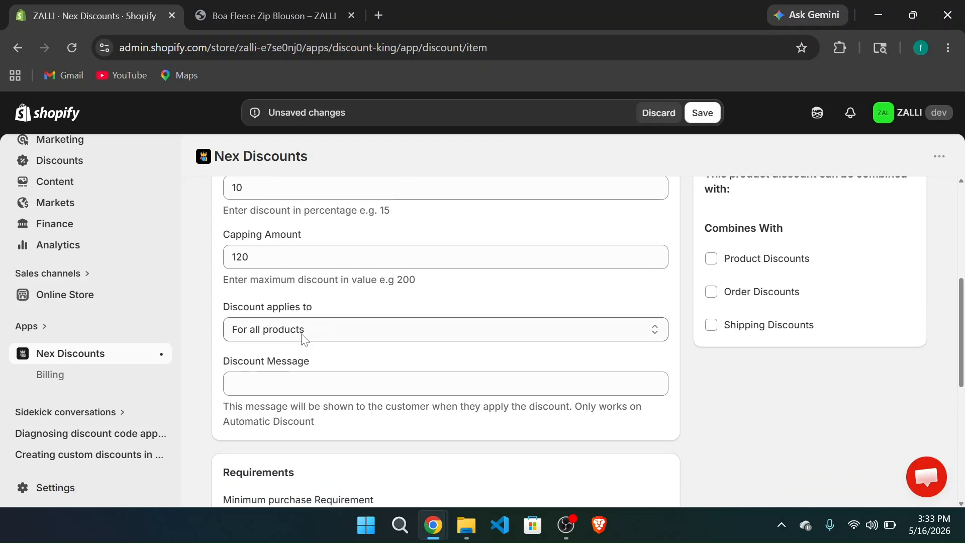
scroll(317, 359, "down", 2)
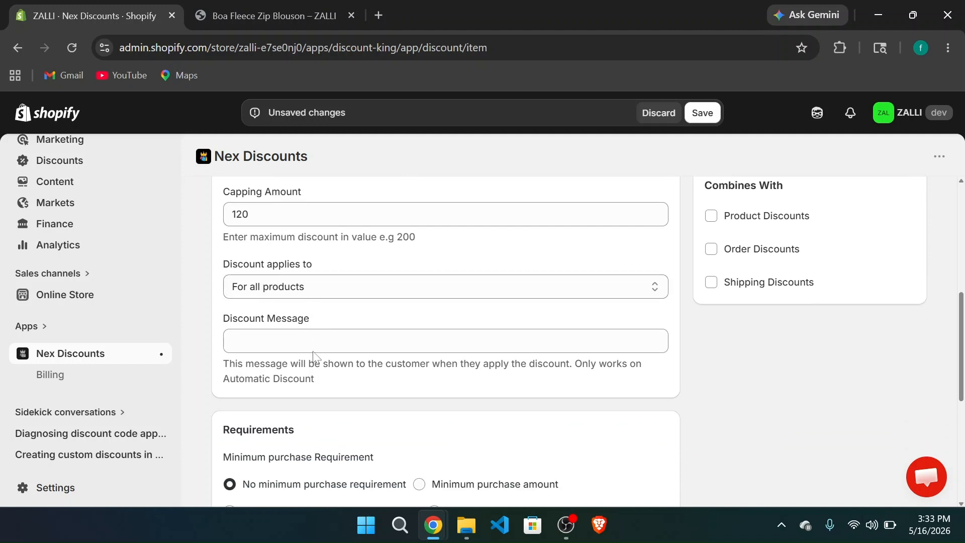
scroll(312, 372, "down", 3)
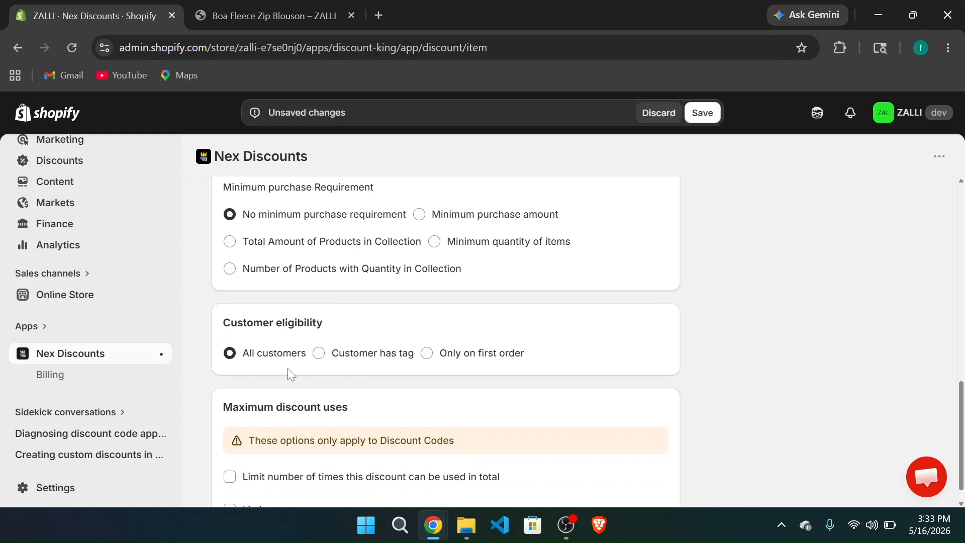
scroll(290, 368, "down", 1)
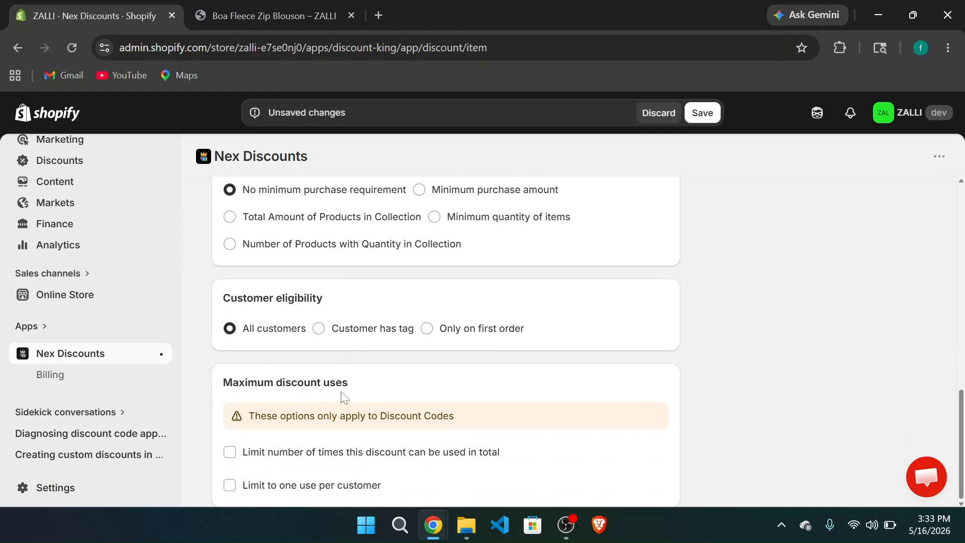
left_click(229, 486)
Give the discount an end date of 2026-05-26 in its active dates.
scroll(578, 357, "up", 1)
scroll(578, 357, "up", 10)
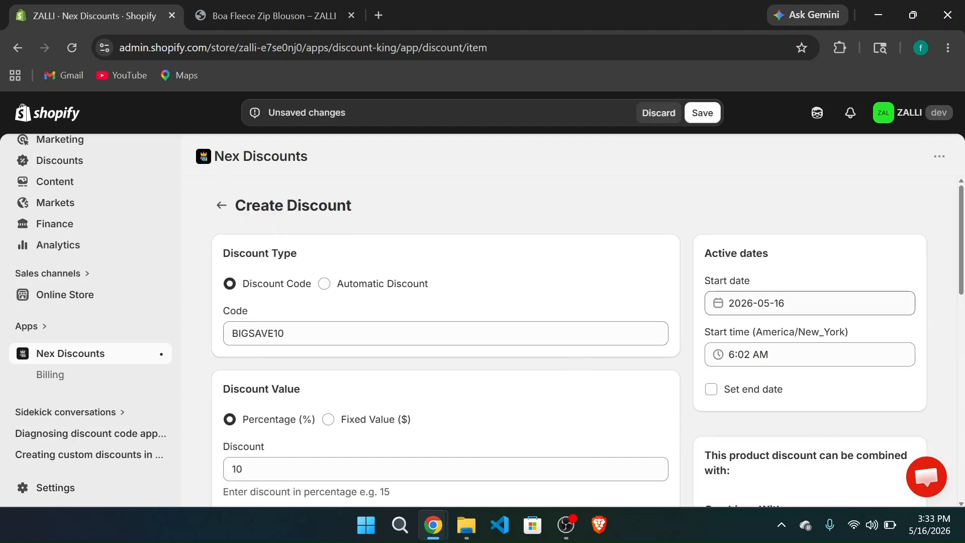
left_click(712, 389)
left_click(772, 441)
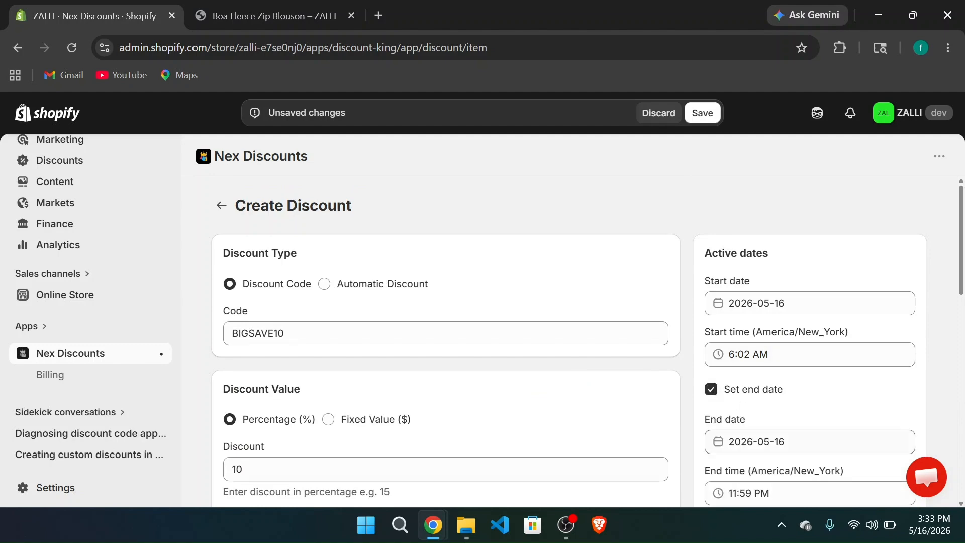
left_click(760, 385)
Allow the discount to be combined with product, order and shipping discounts.
scroll(761, 386, "down", 4)
scroll(743, 365, "down", 1)
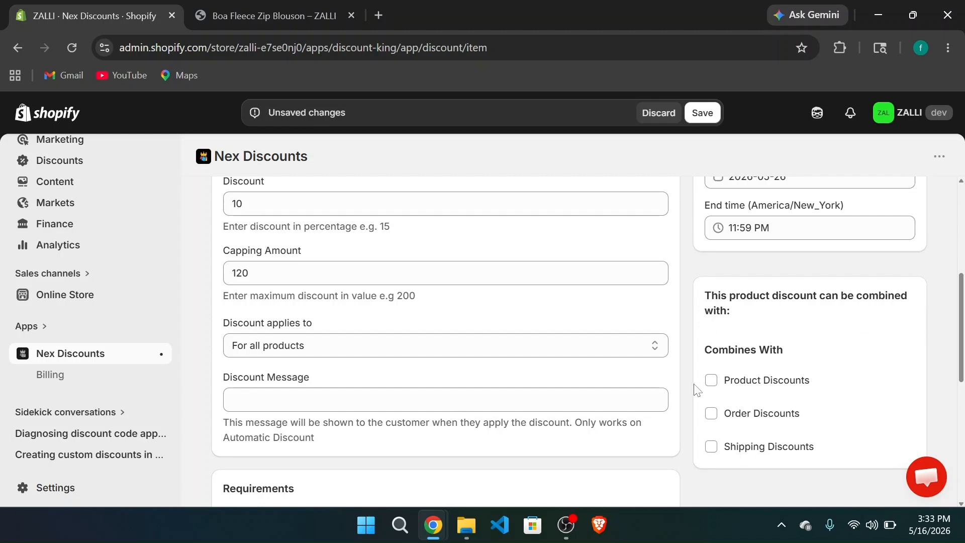
left_click(712, 381)
left_click(712, 414)
left_click(712, 447)
scroll(758, 393, "up", 5)
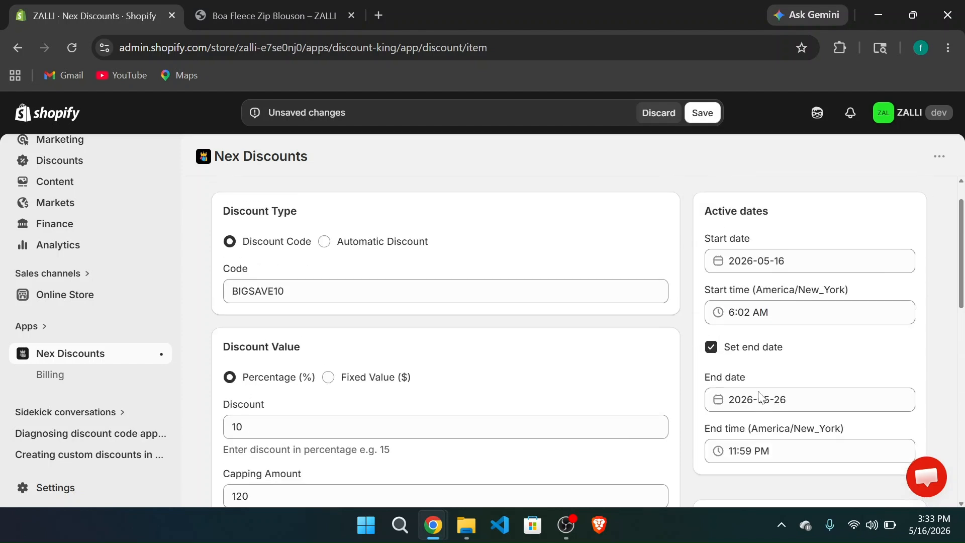
Save the new discount and copy its code BIGSAVE10.
left_click(703, 114)
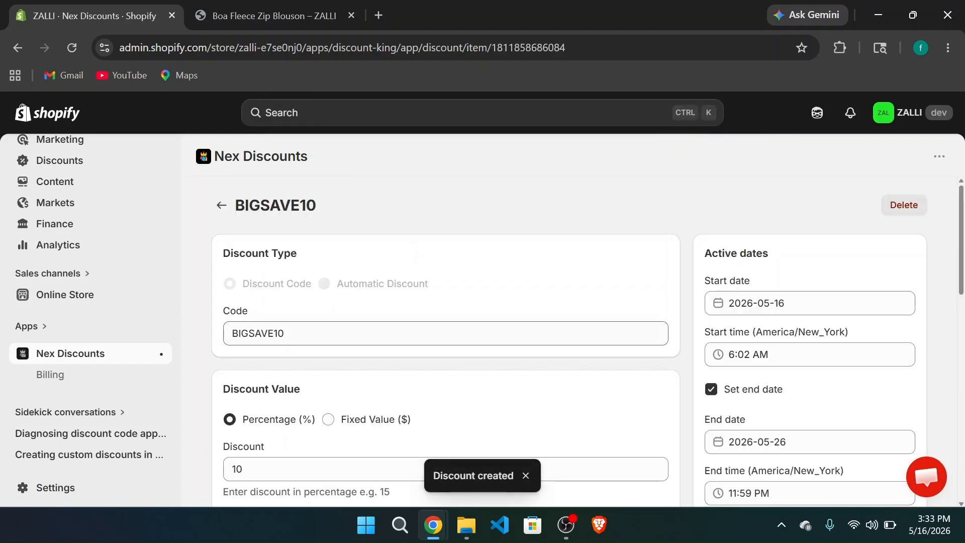
left_click_drag(289, 334, 230, 334)
key("ctrl+c")
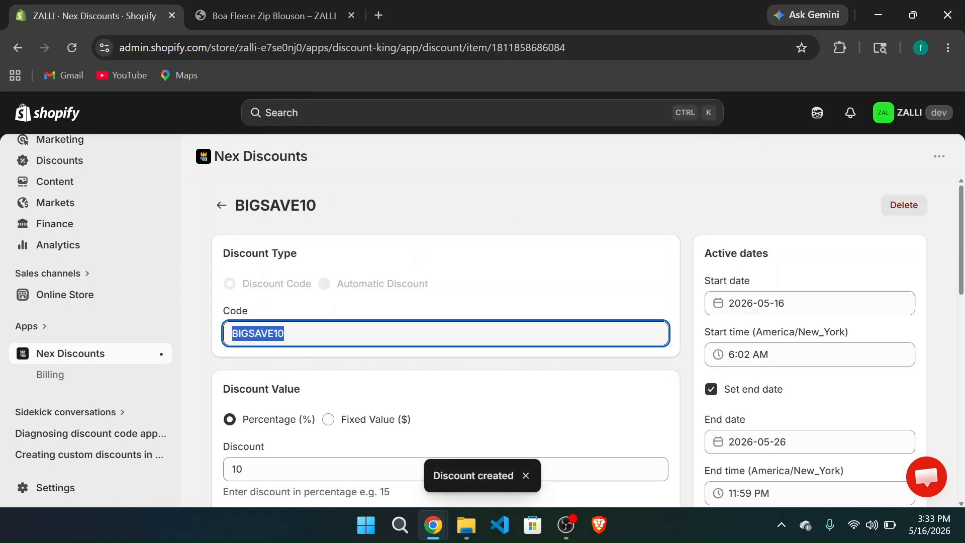
left_click(328, 232)
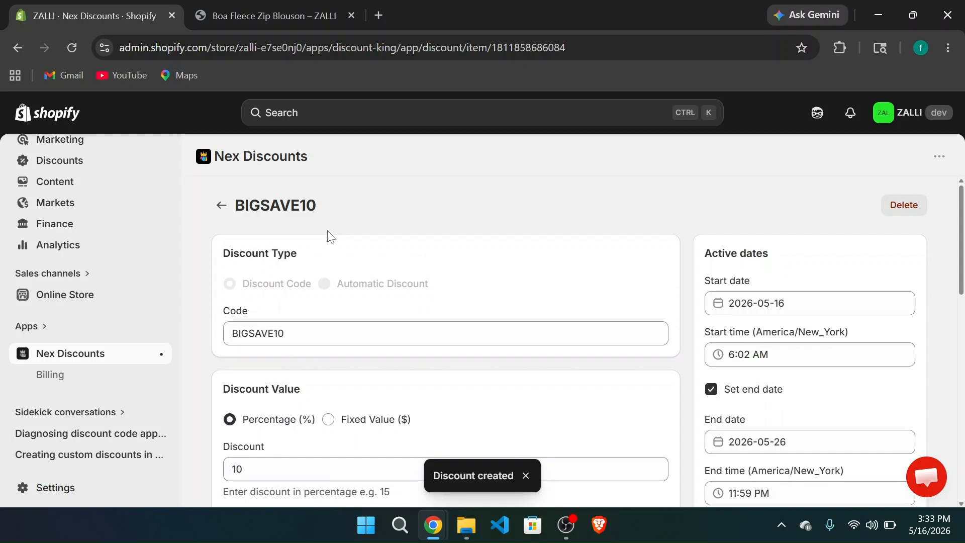
Apply the discount code BIGSAVE10 to the storefront cart containing the Boa Fleece Zip Blouson.
left_click(293, 21)
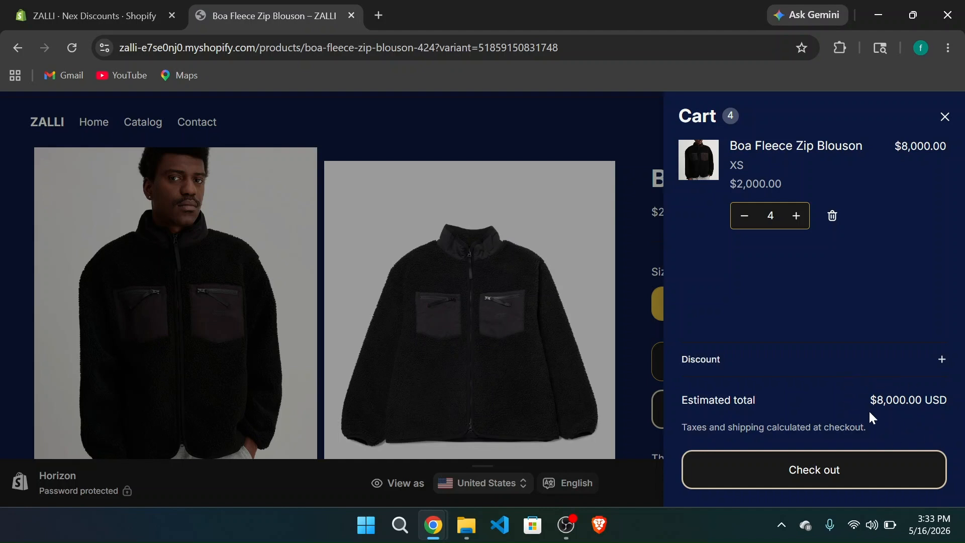
left_click(752, 363)
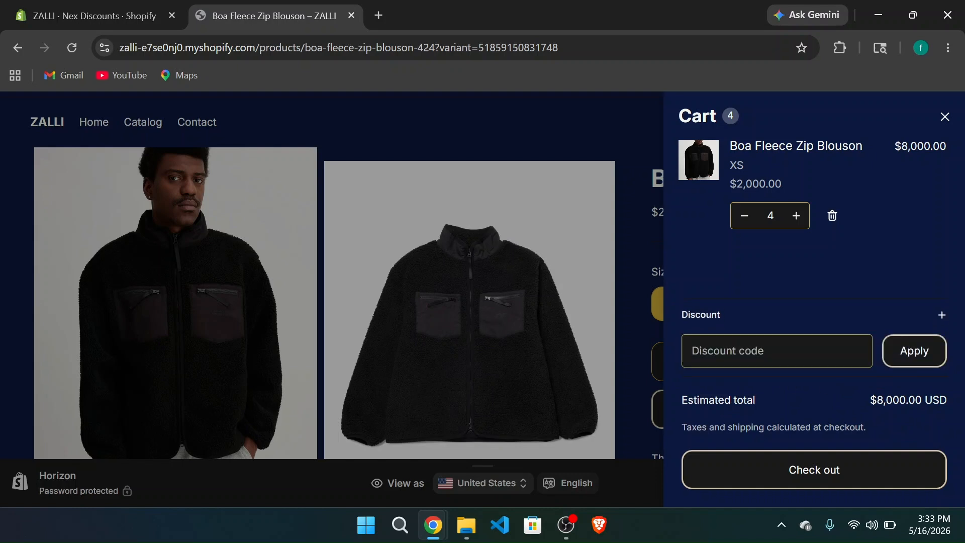
left_click(759, 352)
key("ctrl+v")
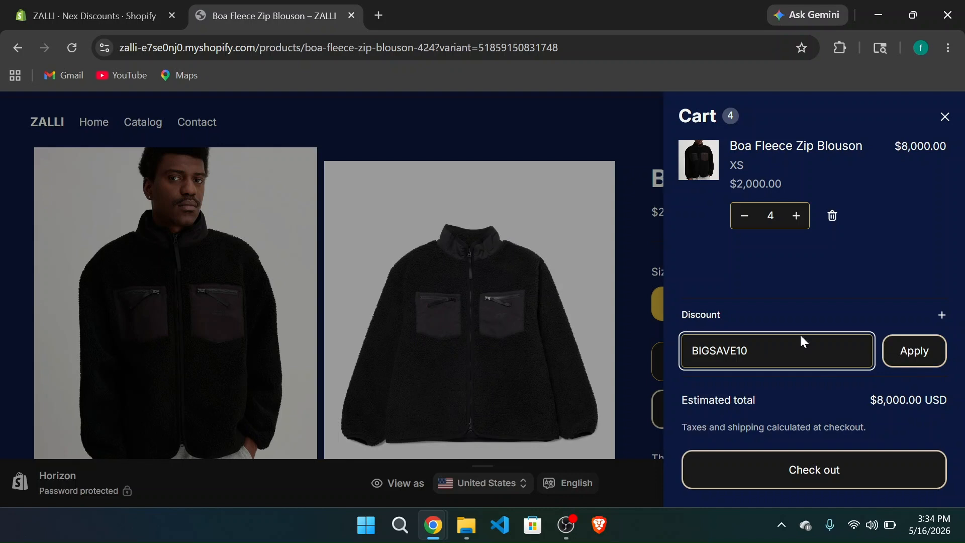
left_click(917, 355)
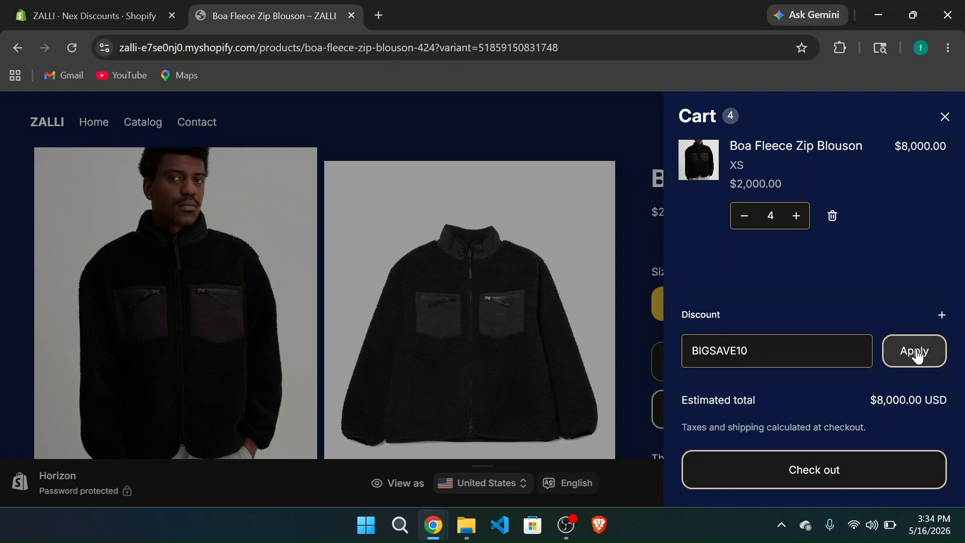
left_click(917, 353)
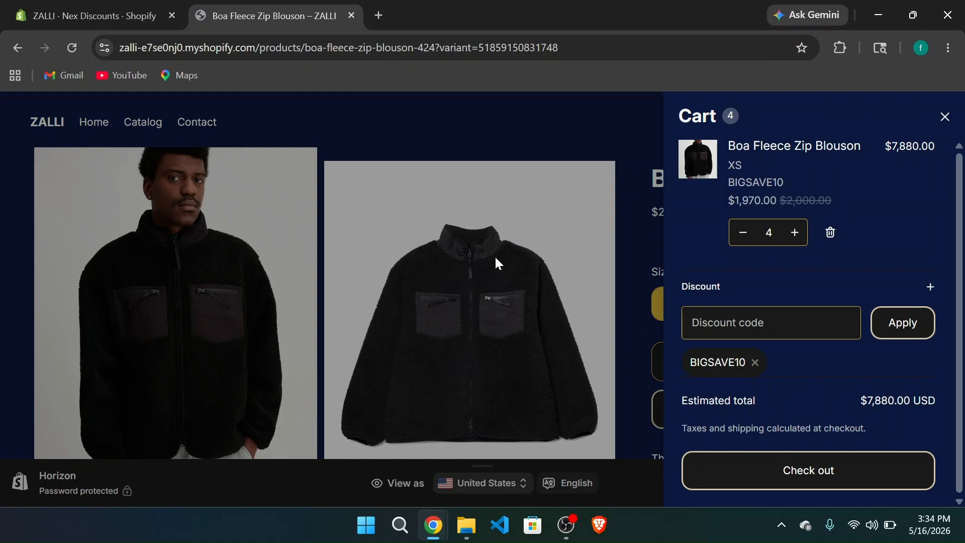
Compare the discount's percentage and capping amount in Nex Discounts with the reduction shown in the storefront cart.
left_click(78, 8)
scroll(392, 213, "down", 3)
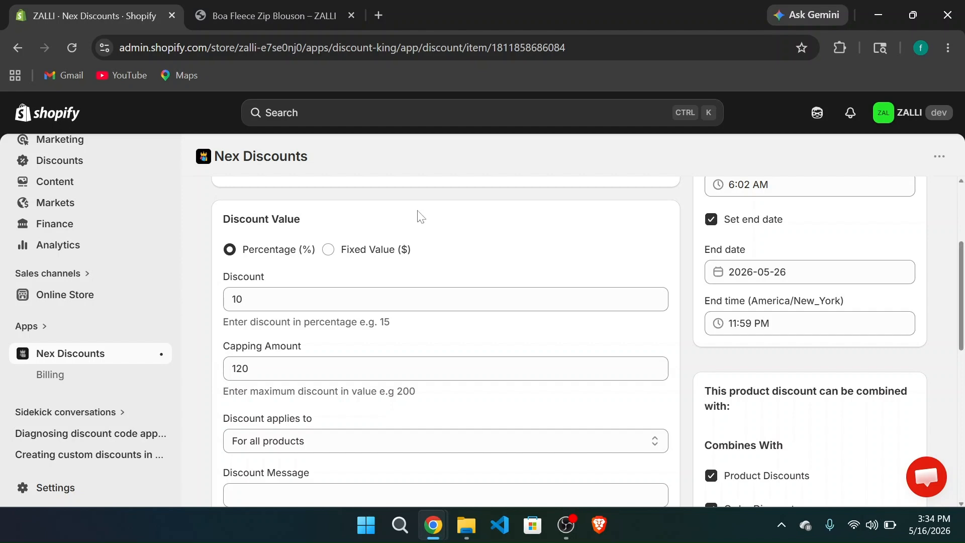
scroll(417, 211, "up", 3)
left_click(289, 16)
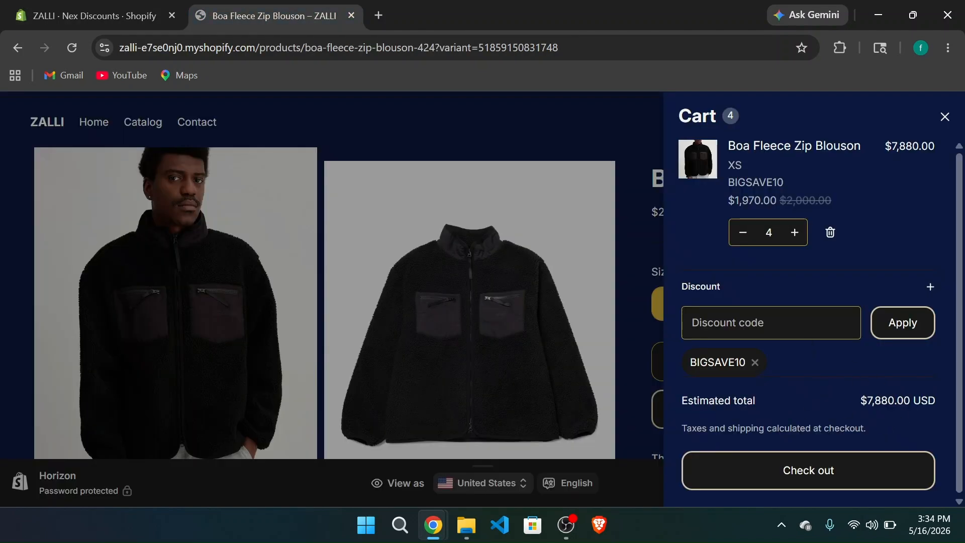
left_click(80, 12)
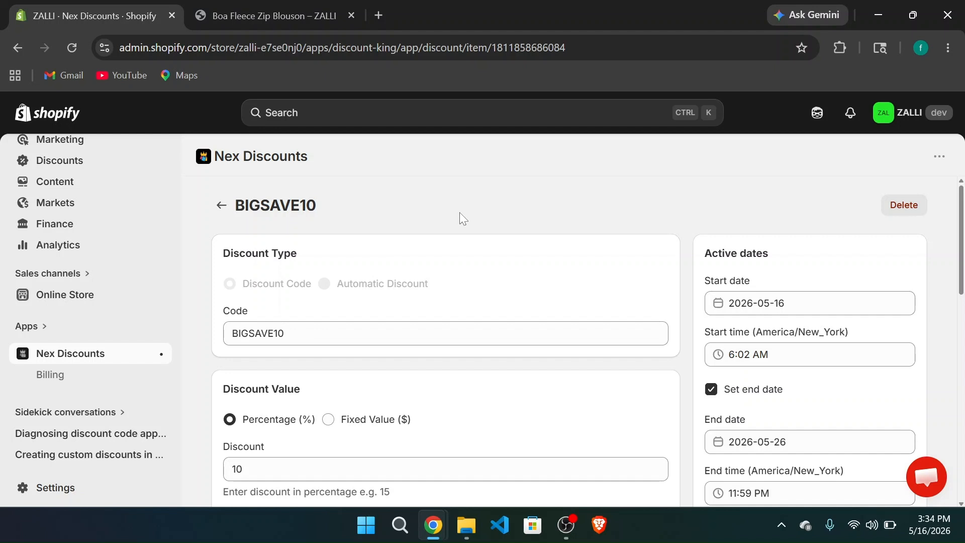
scroll(446, 236, "down", 1)
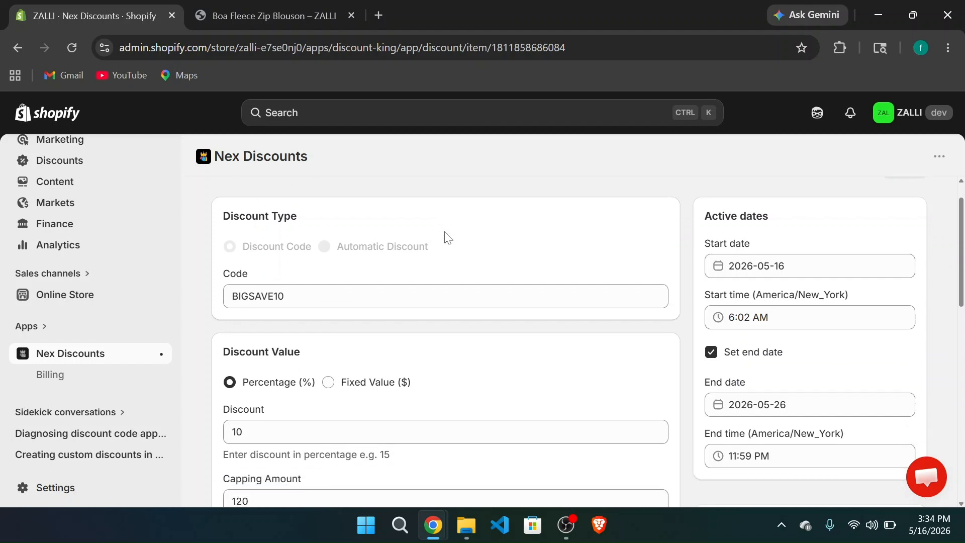
scroll(328, 392, "down", 3)
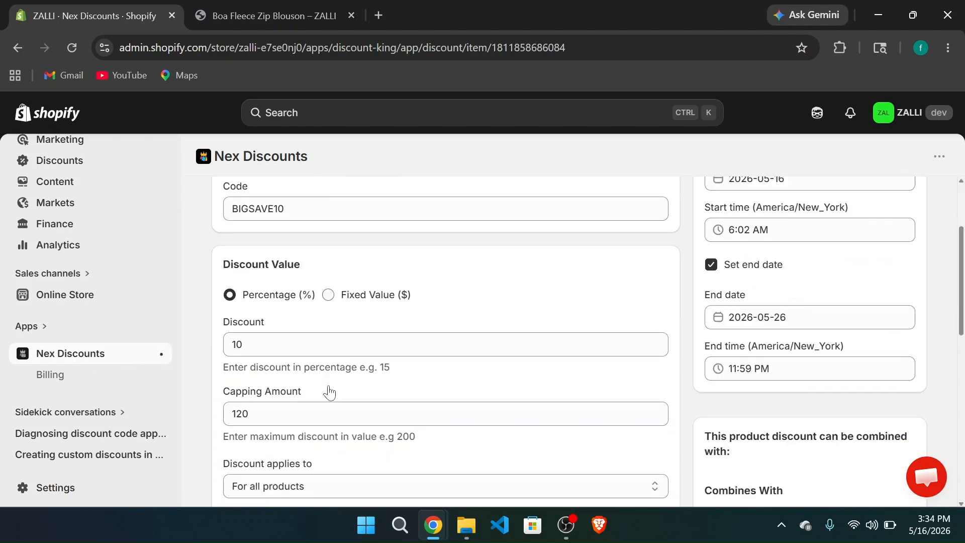
scroll(261, 317, "up", 4)
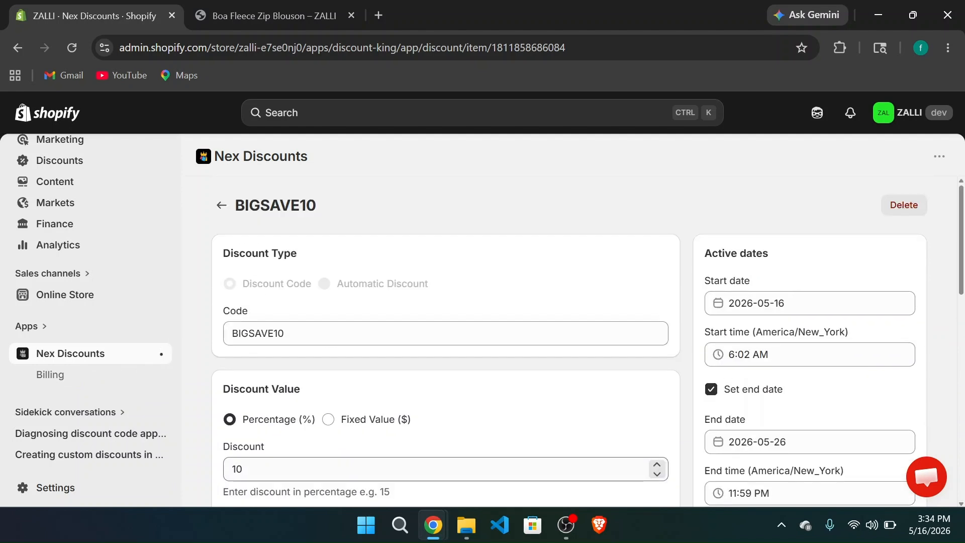